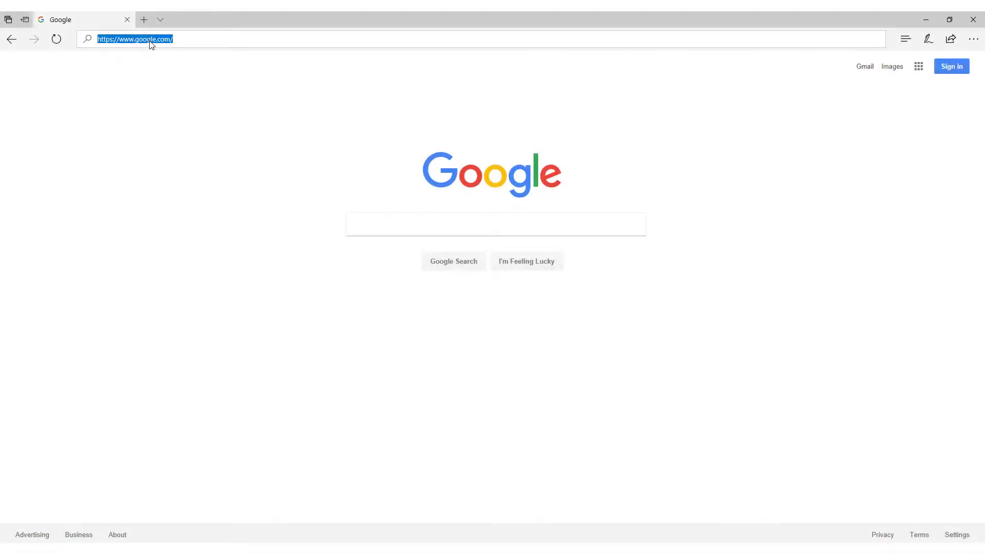
{"action": "type", "text": "gaco"}
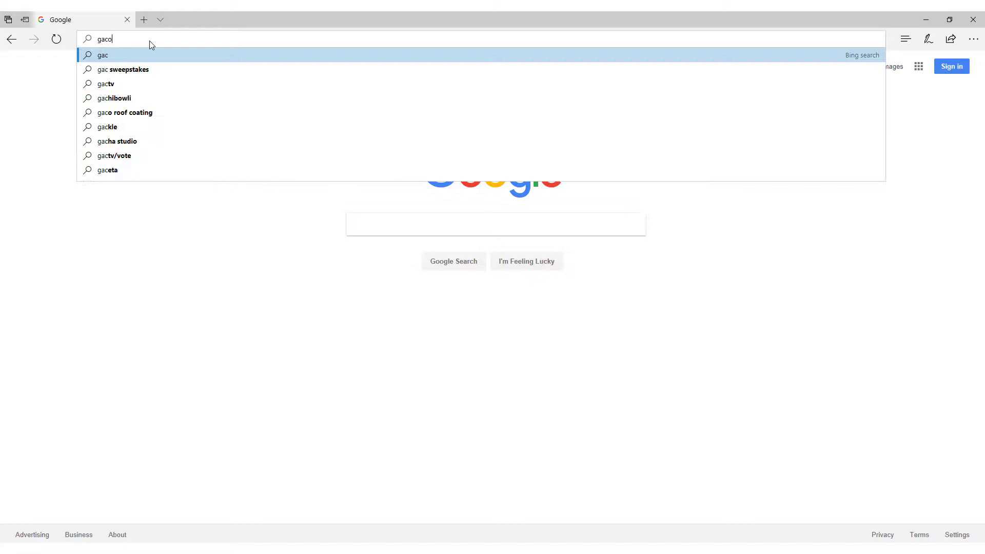
{"action": "type", "text": "nnector"}
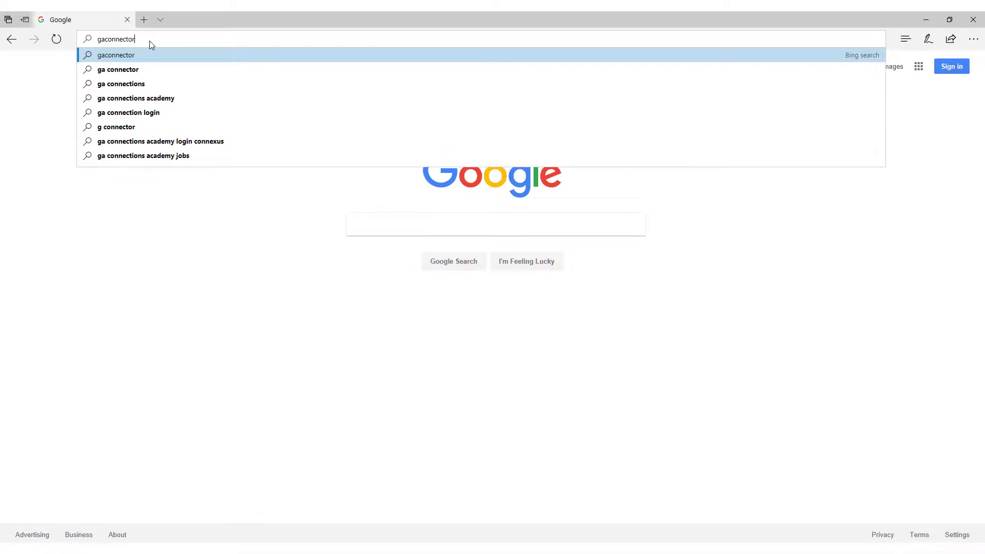
{"action": "type", "text": ".com/do"}
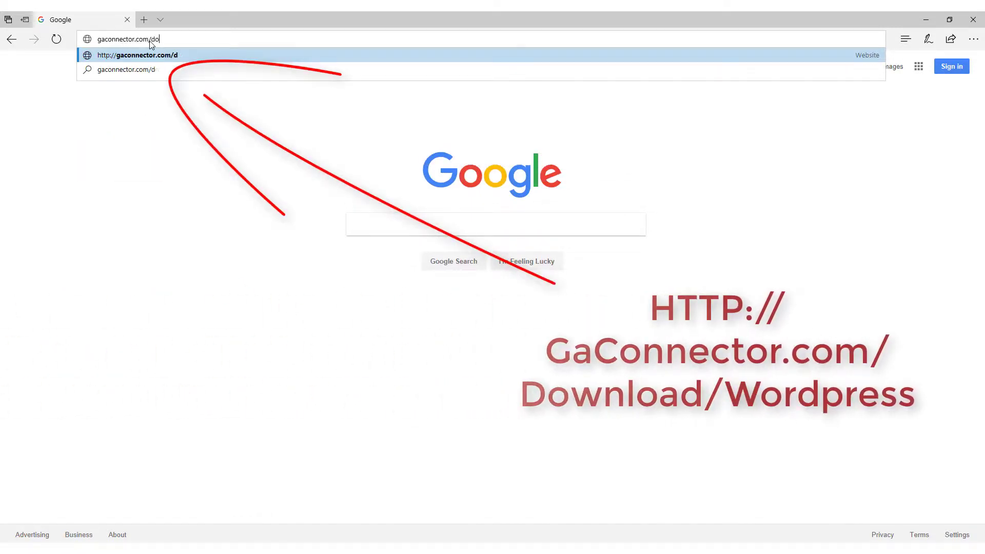
{"action": "type", "text": "wnload"}
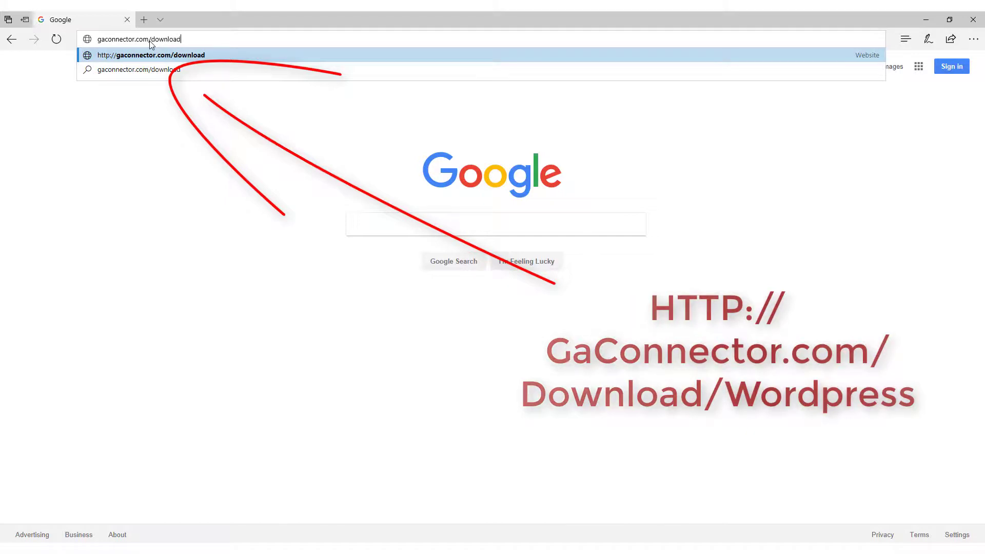
{"action": "type", "text": "/wordp"}
{"action": "type", "text": "ress"}
Download and save the GA Connector plugin zip from gaconnector.com/download/wordpress.
{"action": "key", "text": "Return"}
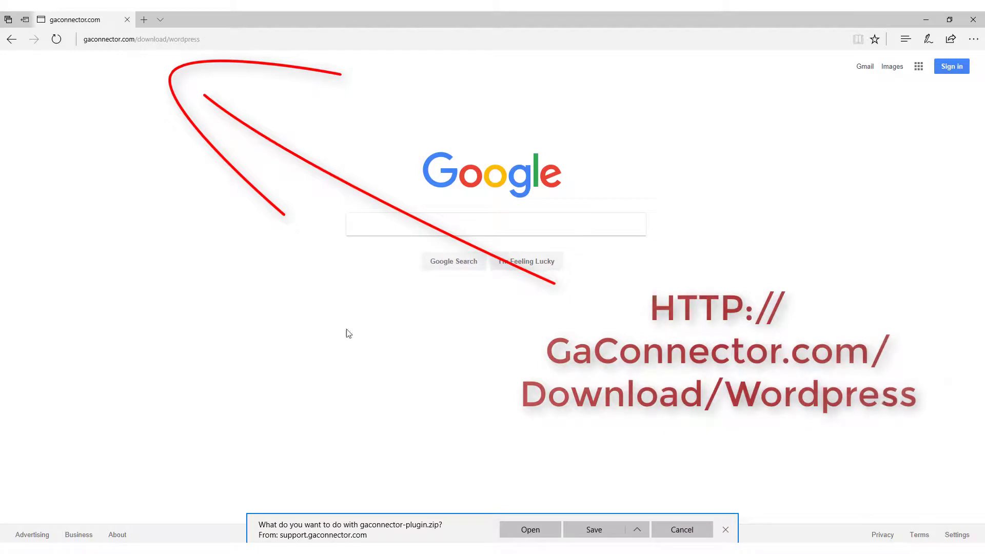
{"action": "left_click", "coordinate": [597, 531]}
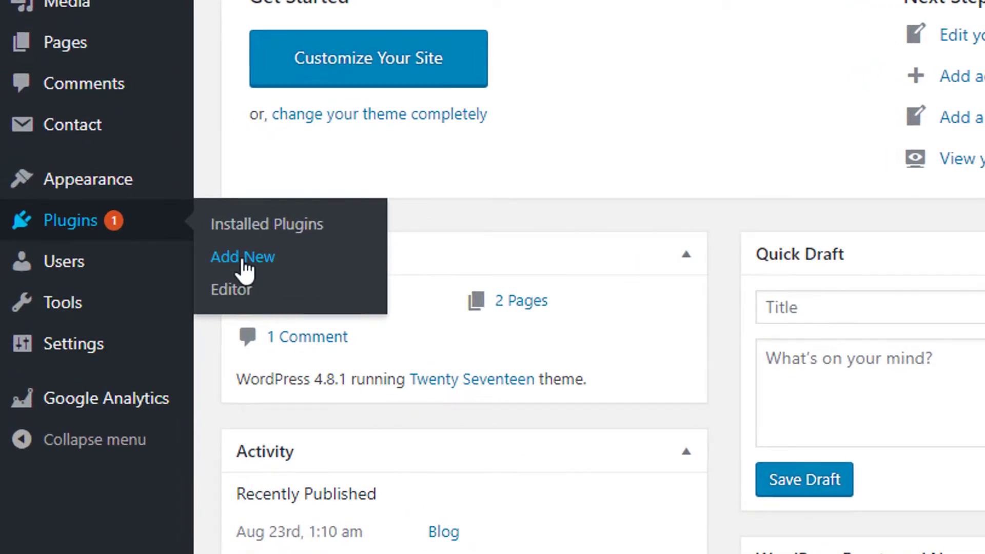
Choose gaconnector-plugin (2).zip as the plugin to upload under Plugins > Add New.
{"action": "left_click", "coordinate": [237, 256]}
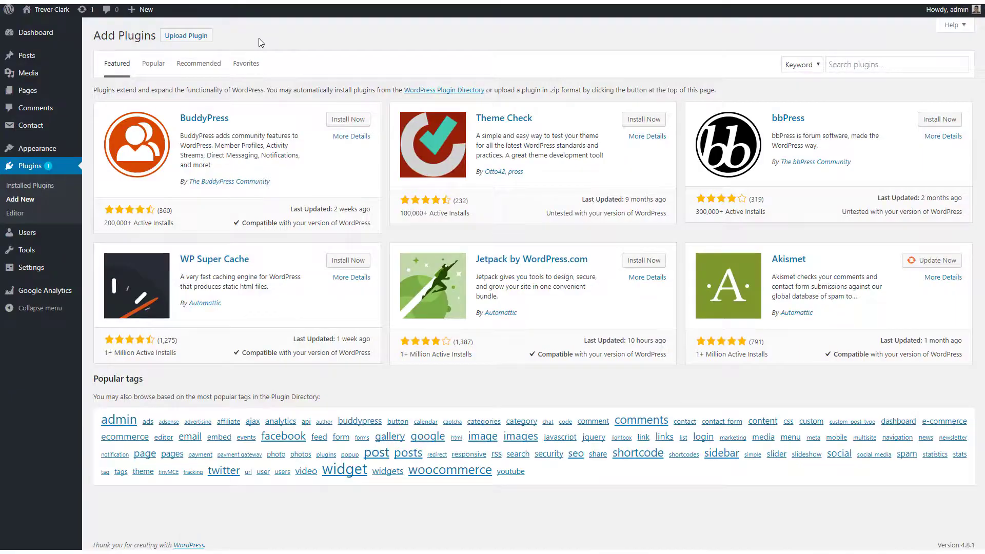
{"action": "left_click", "coordinate": [203, 40]}
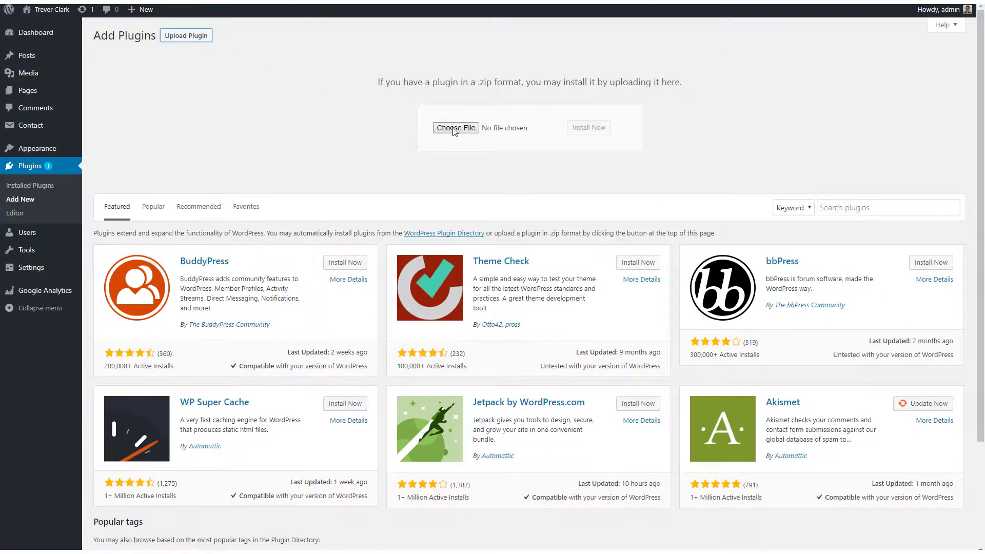
{"action": "left_click", "coordinate": [456, 127]}
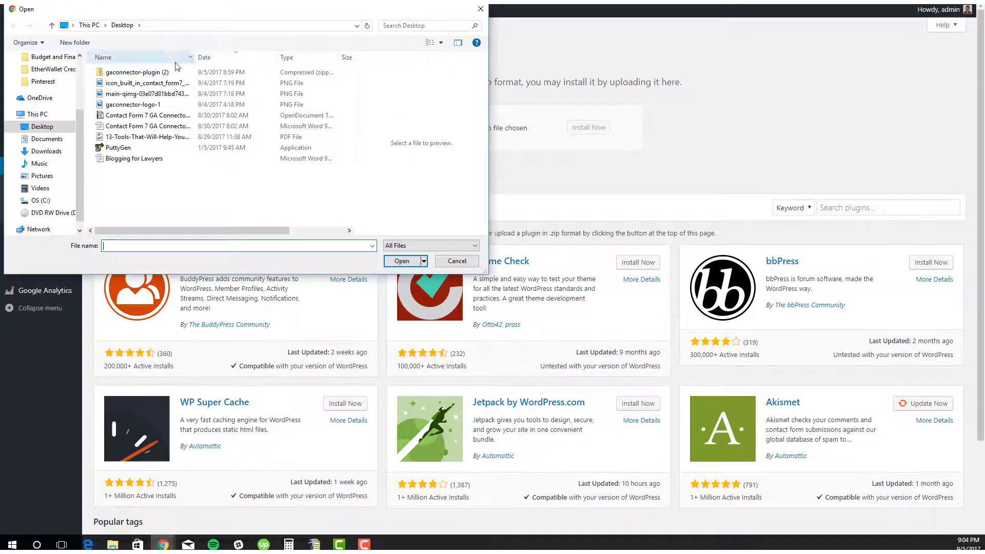
{"action": "left_click", "coordinate": [157, 73]}
{"action": "left_click", "coordinate": [400, 259]}
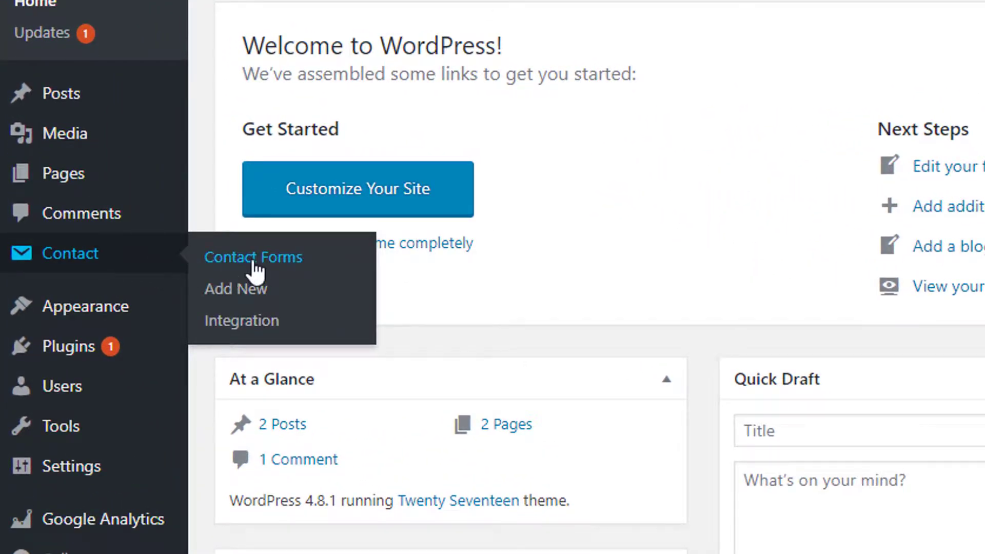
Go to the Contact Forms list to reach Contact form 1.
{"action": "left_click", "coordinate": [254, 262]}
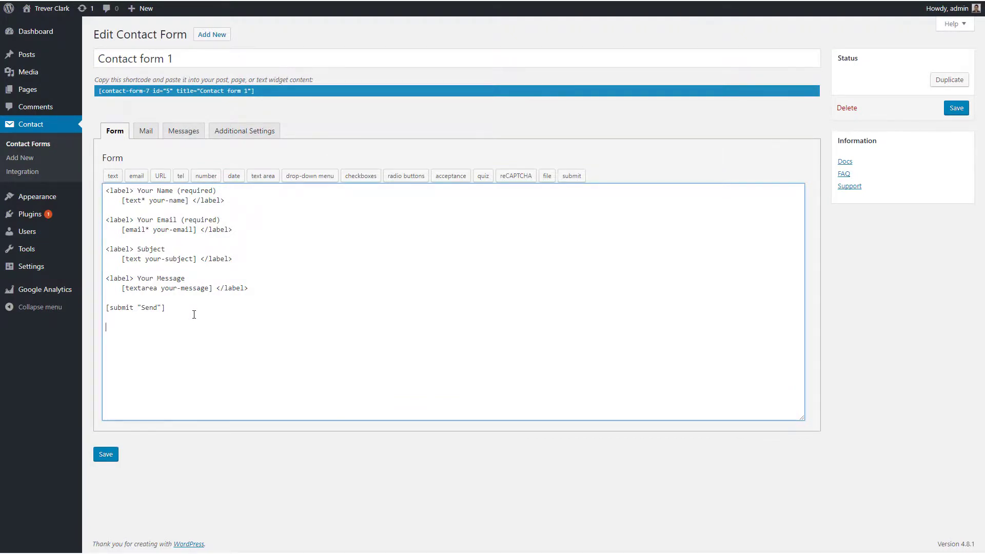
Paste the hidden fc_campaign-through-time_zone tracking field tags into Contact form 1's markup.
{"action": "key", "text": "ctrl+v"}
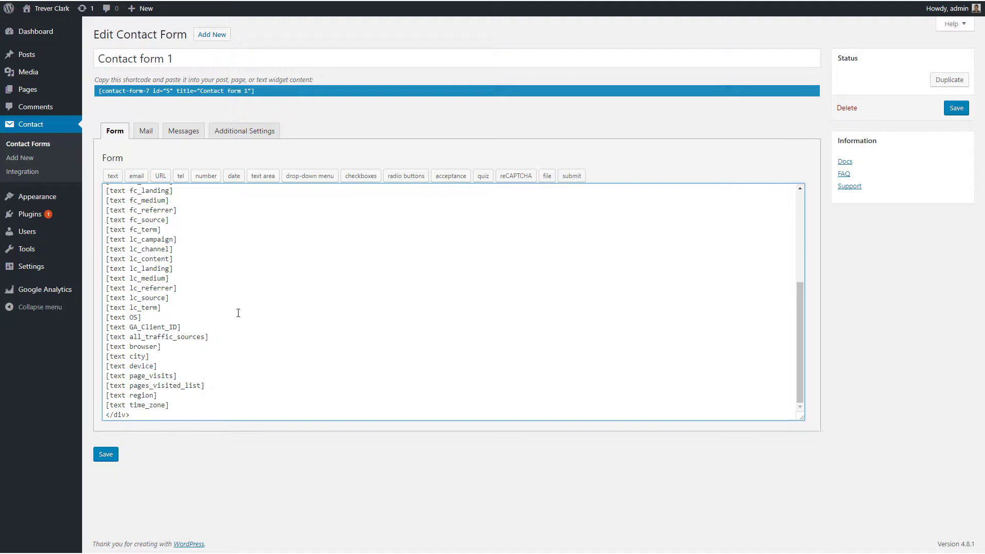
{"action": "scroll", "coordinate": [238, 313], "scroll_direction": "up", "scroll_amount": 1}
{"action": "scroll", "coordinate": [238, 312], "scroll_direction": "up", "scroll_amount": 3}
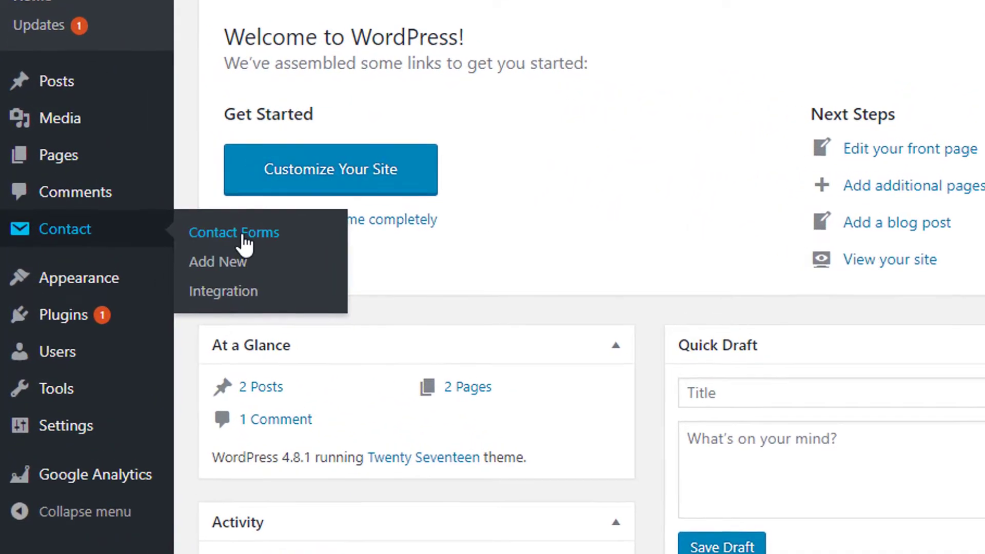
Reopen Contact form 1 from Contact Forms and show its Mail tab.
{"action": "left_click", "coordinate": [231, 228]}
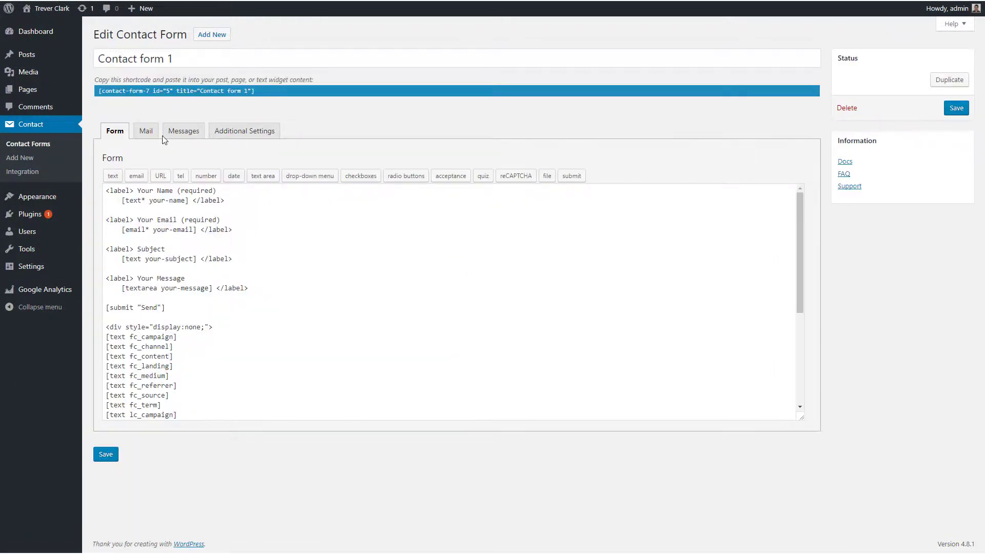
{"action": "left_click", "coordinate": [146, 131]}
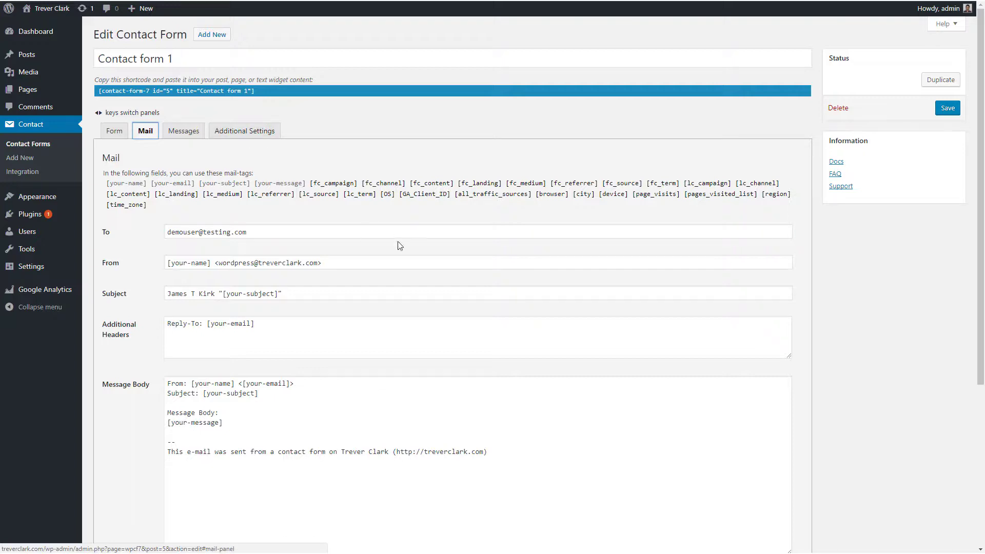
{"action": "scroll", "coordinate": [409, 263], "scroll_direction": "down", "scroll_amount": 2}
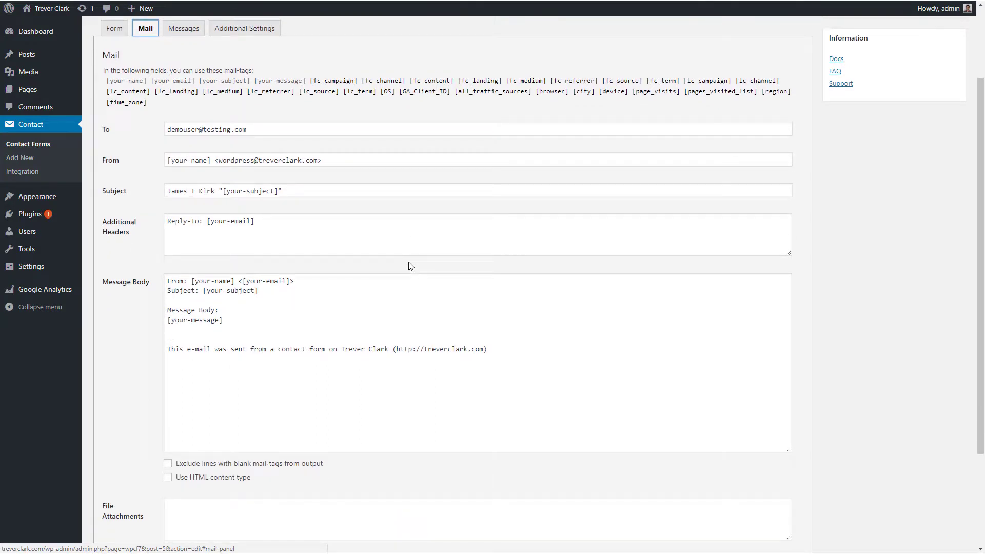
Place the cursor in Contact form 1's Message Body field.
{"action": "left_click", "coordinate": [208, 380]}
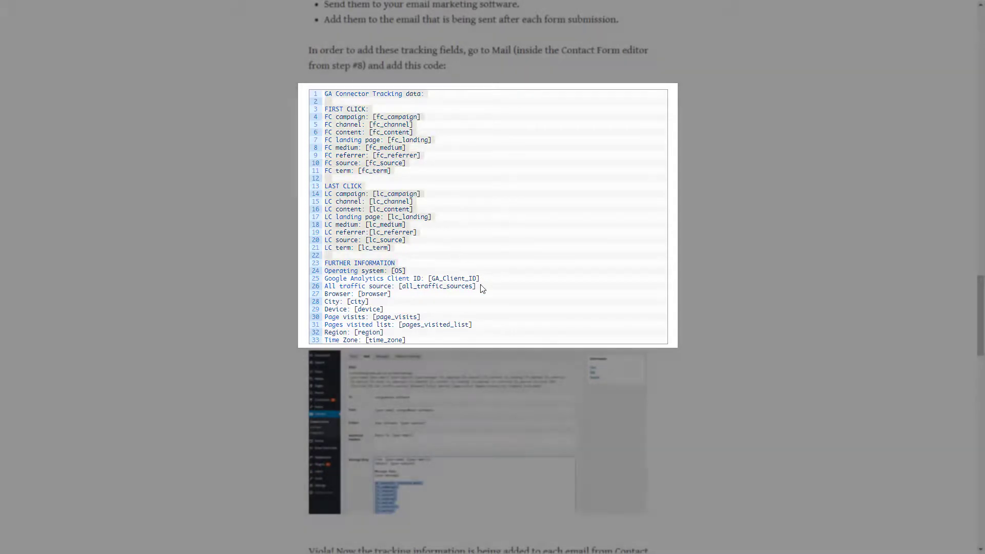
Copy the GA Connector tracking code block into the end of Message Body and save.
{"action": "left_click_drag", "start_coordinate": [362, 139], "coordinate": [515, 340]}
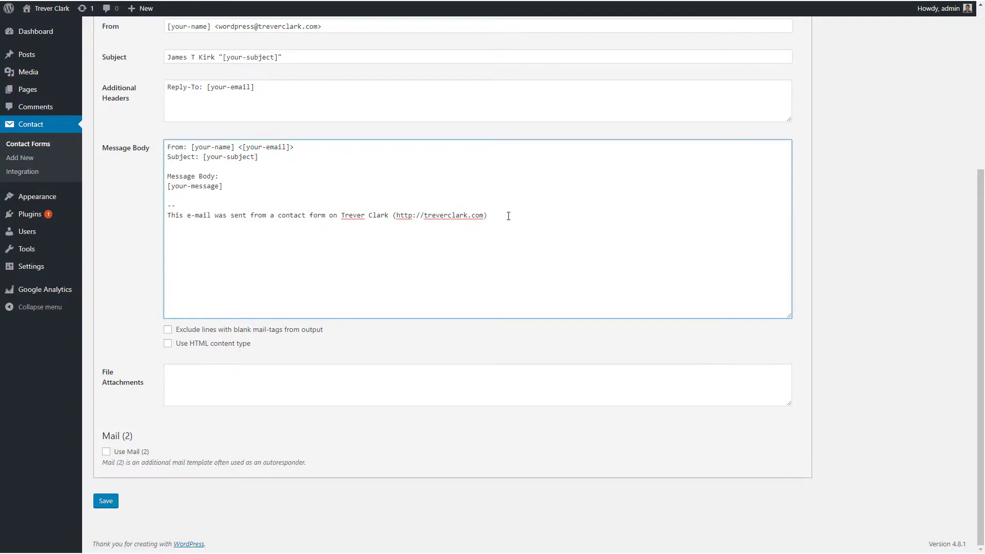
{"action": "key", "text": "ctrl+v"}
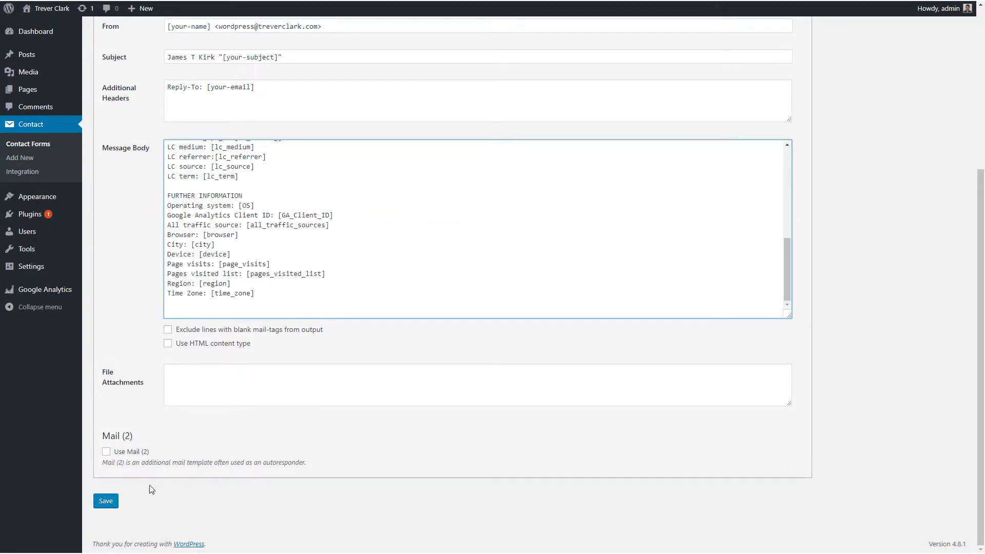
{"action": "left_click", "coordinate": [109, 502]}
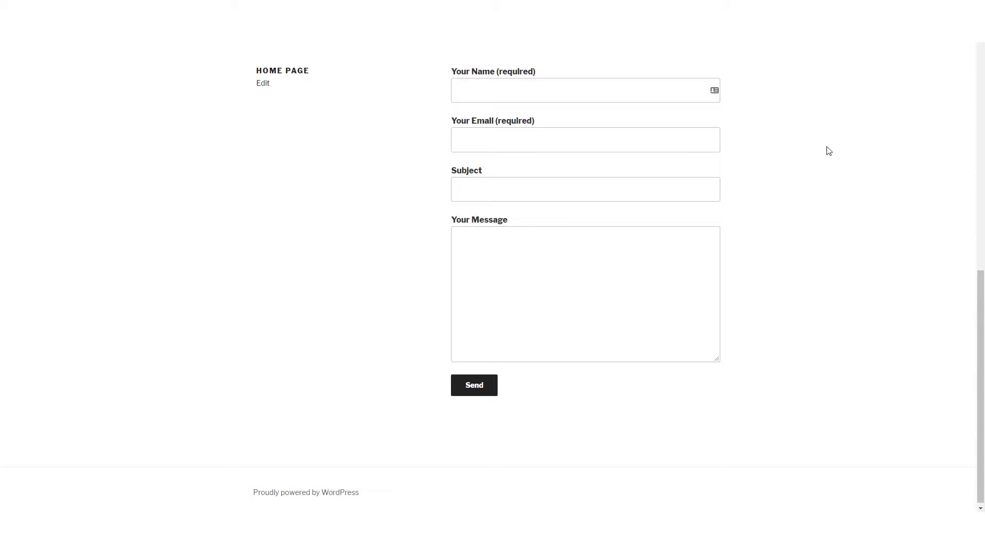
Enter test values in Name, Email, Subject and Message, then send the form.
{"action": "key", "text": "alt+f"}
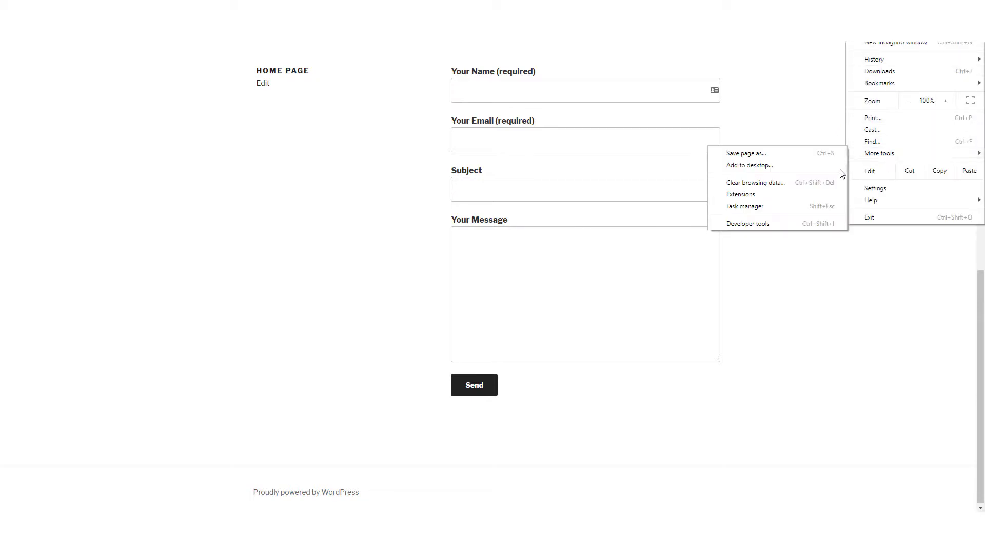
{"action": "key", "text": "Escape"}
{"action": "type", "text": "Han Solo"}
{"action": "key", "text": "Tab"}
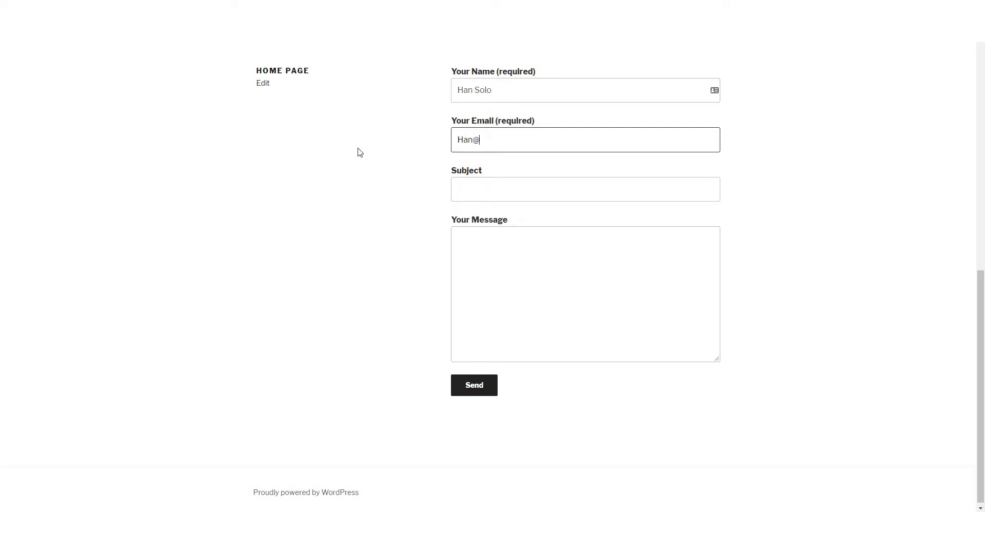
{"action": "key", "text": "Tab"}
{"action": "type", "text": "Test Flight"}
{"action": "key", "text": "Tab"}
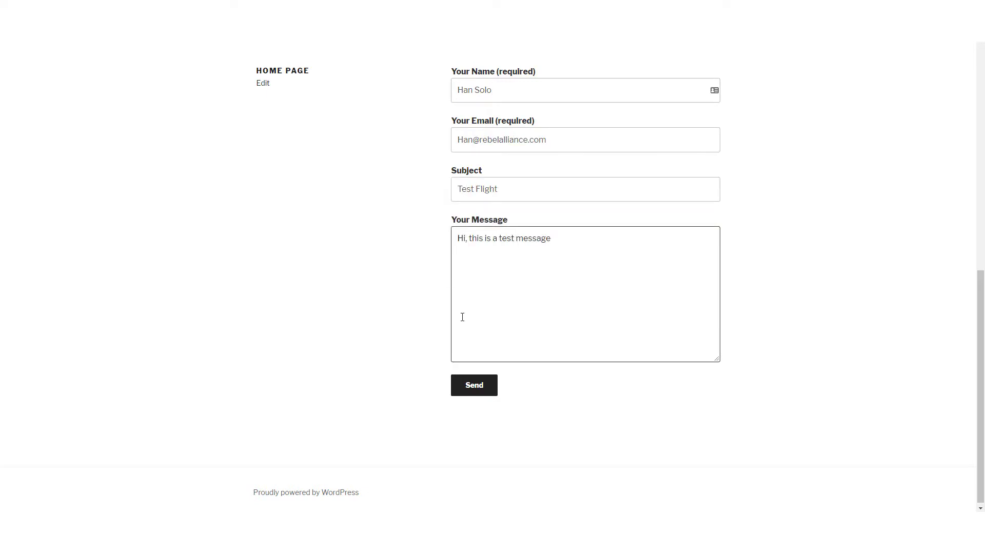
{"action": "left_click", "coordinate": [474, 389]}
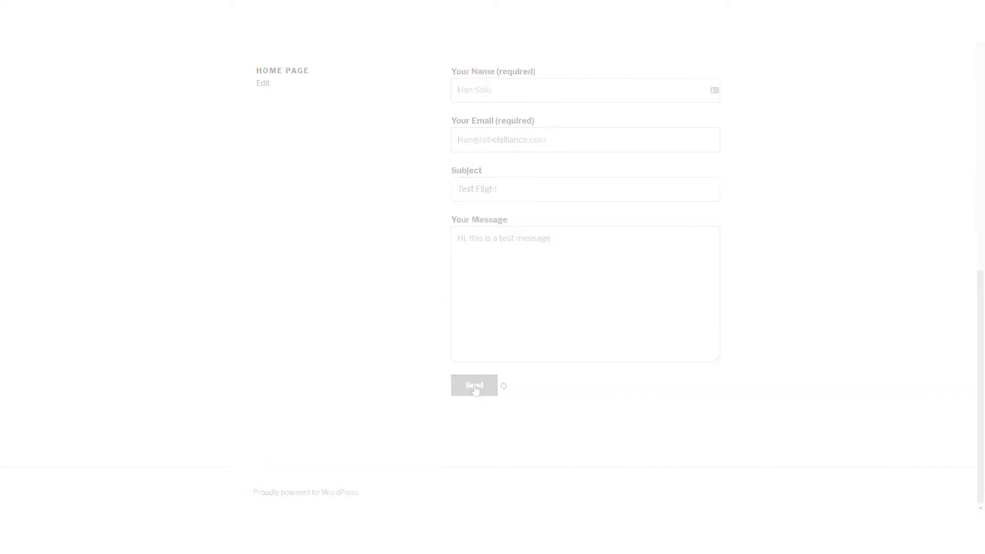
Open the 'Test Flight' contact-form email from the Gmail inbox.
{"action": "left_click", "coordinate": [268, 101]}
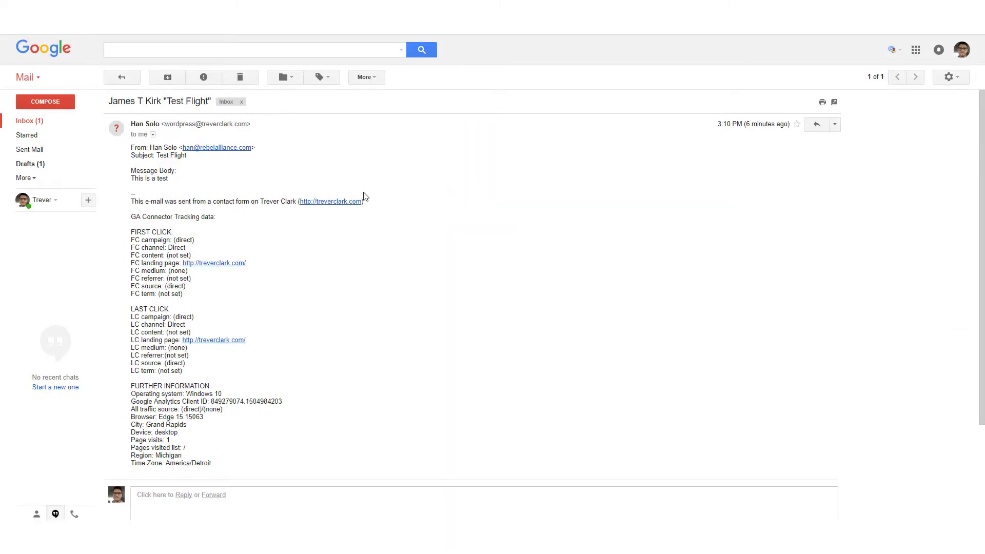